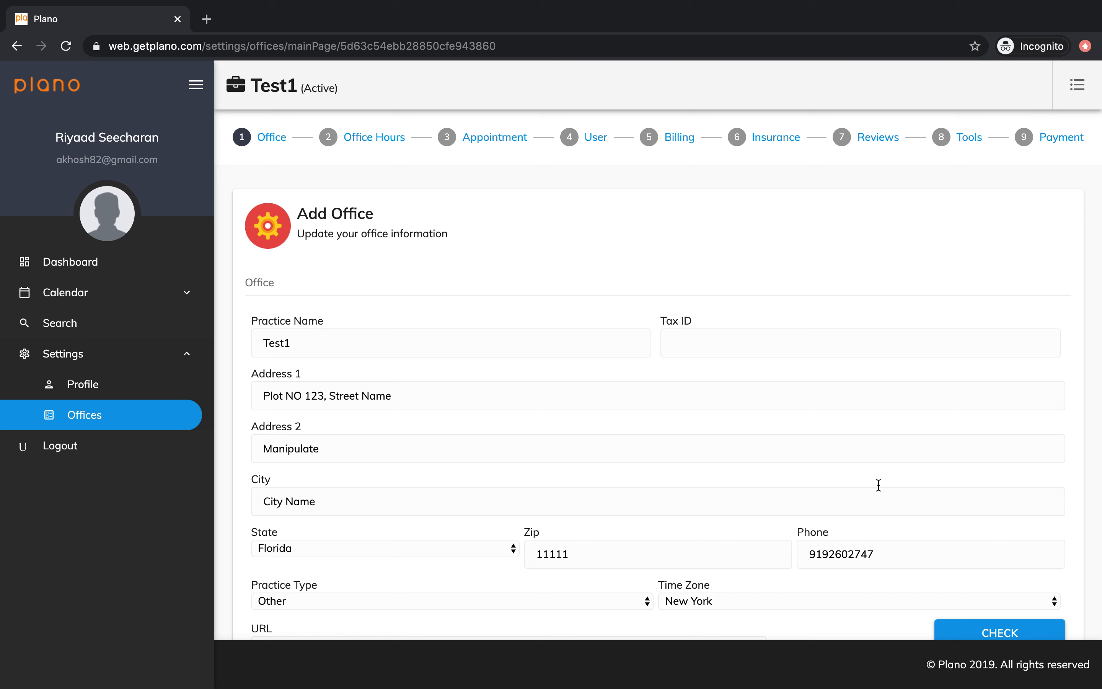
Step: Review the Test1 practice and online office information, and save it to proceed to the office hours
scroll(683, 367, down, 3)
scroll(683, 366, up, 1)
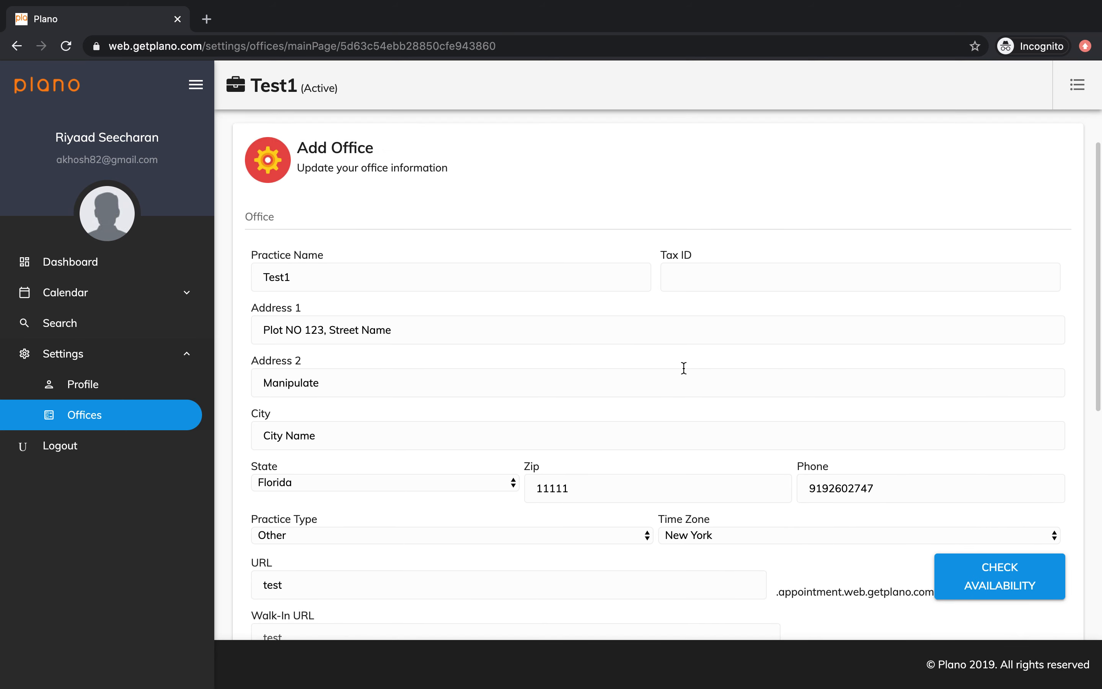
scroll(621, 305, down, 1)
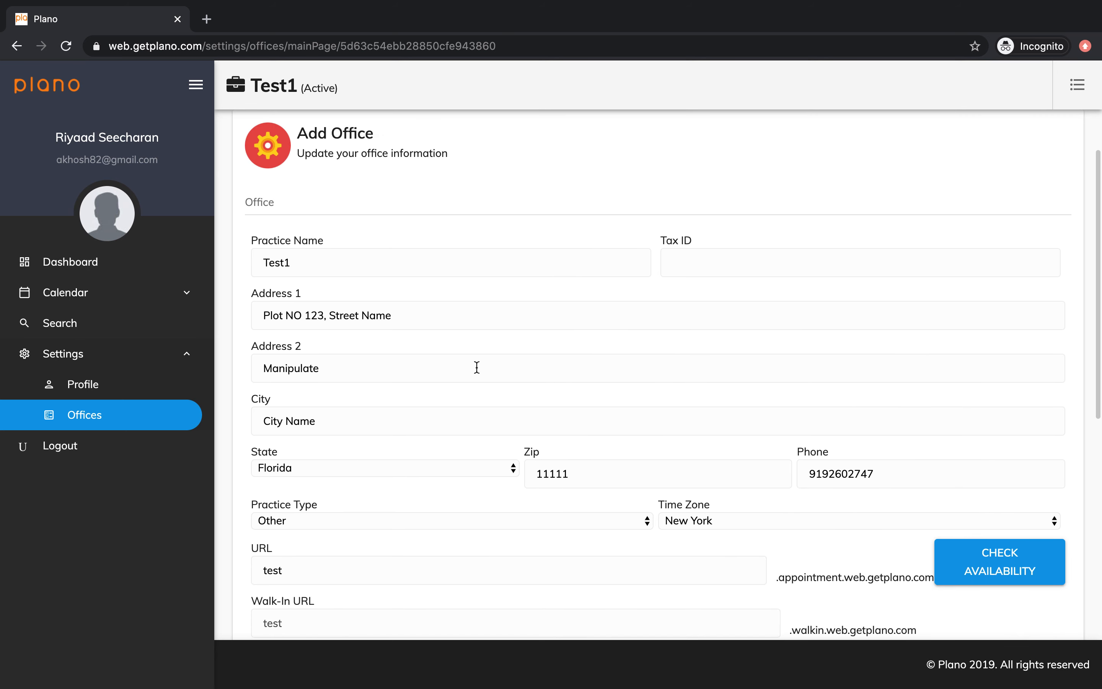
scroll(660, 510, down, 1)
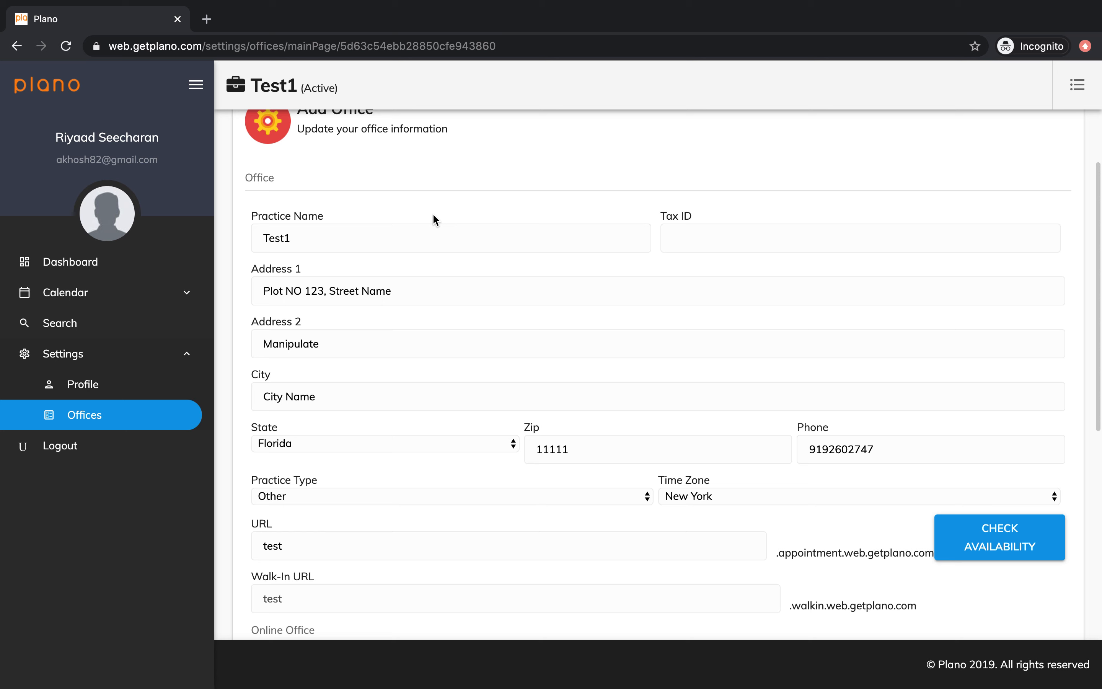
scroll(459, 379, down, 1)
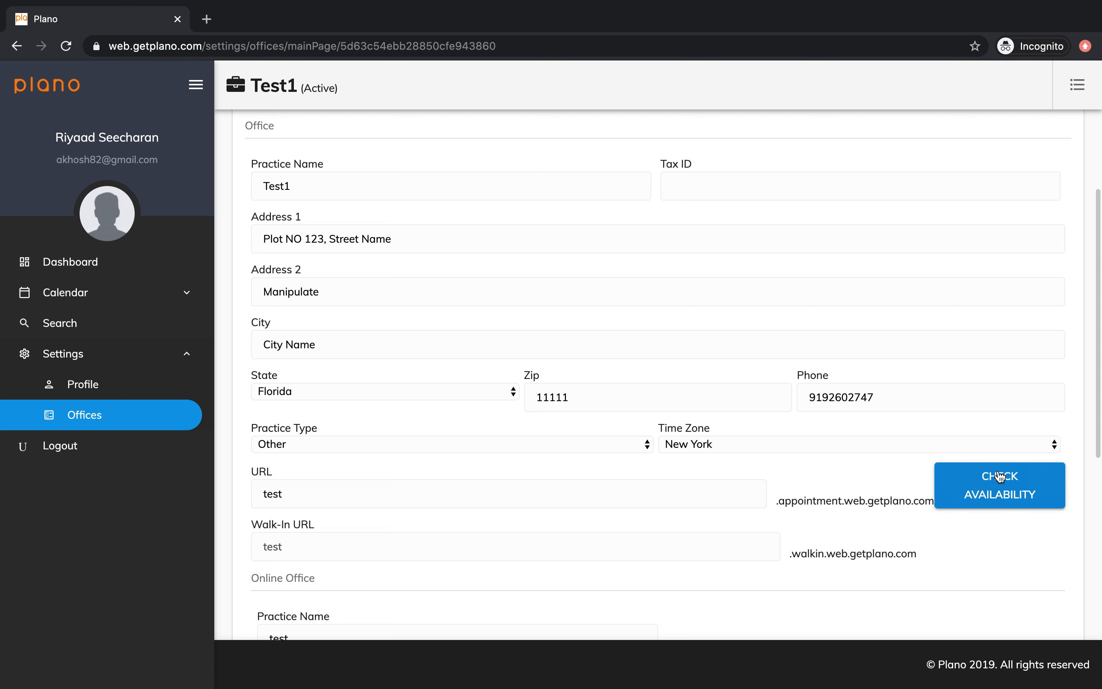
scroll(799, 500, down, 1)
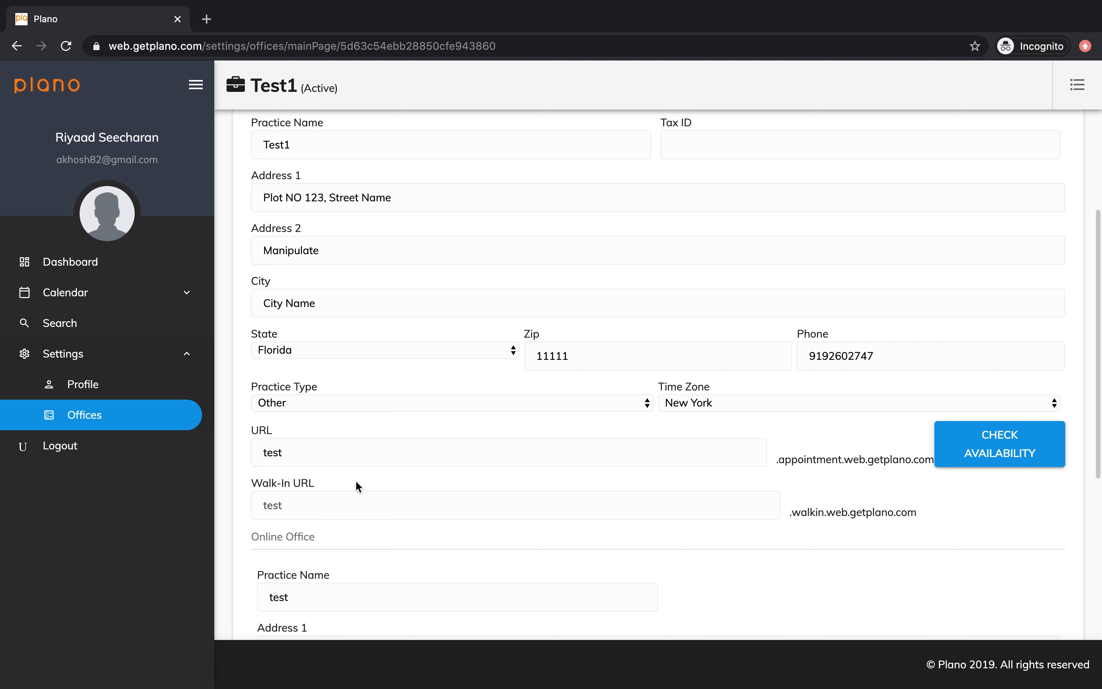
scroll(357, 483, down, 1)
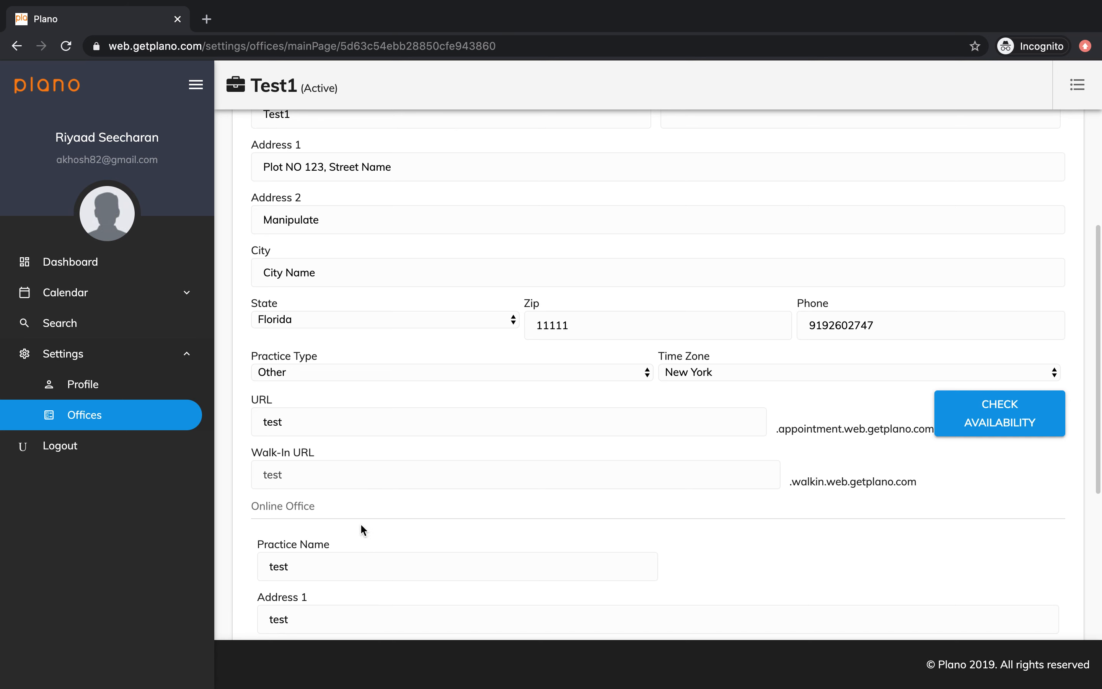
scroll(334, 175, down, 8)
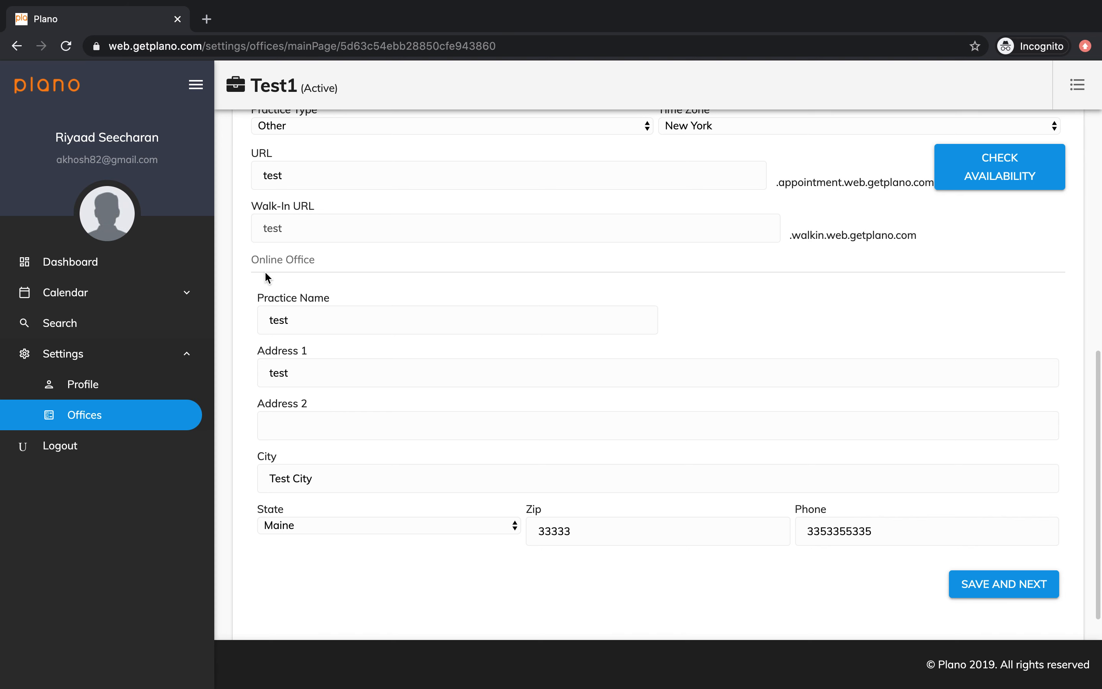
scroll(603, 509, up, 10)
scroll(602, 509, down, 11)
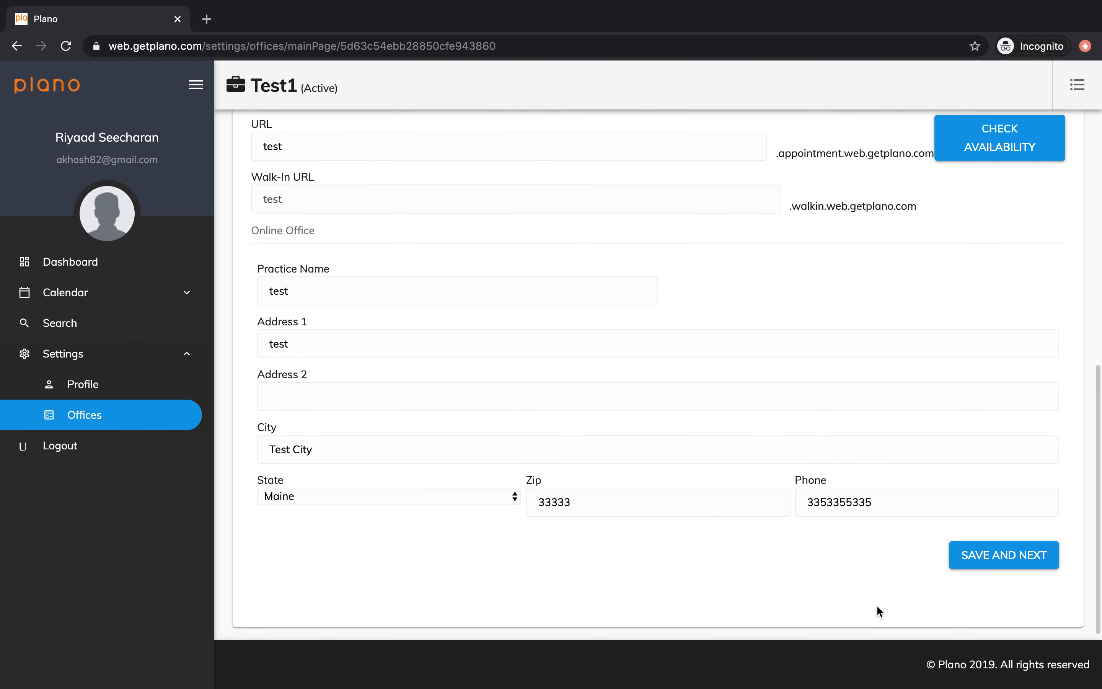
click(970, 555)
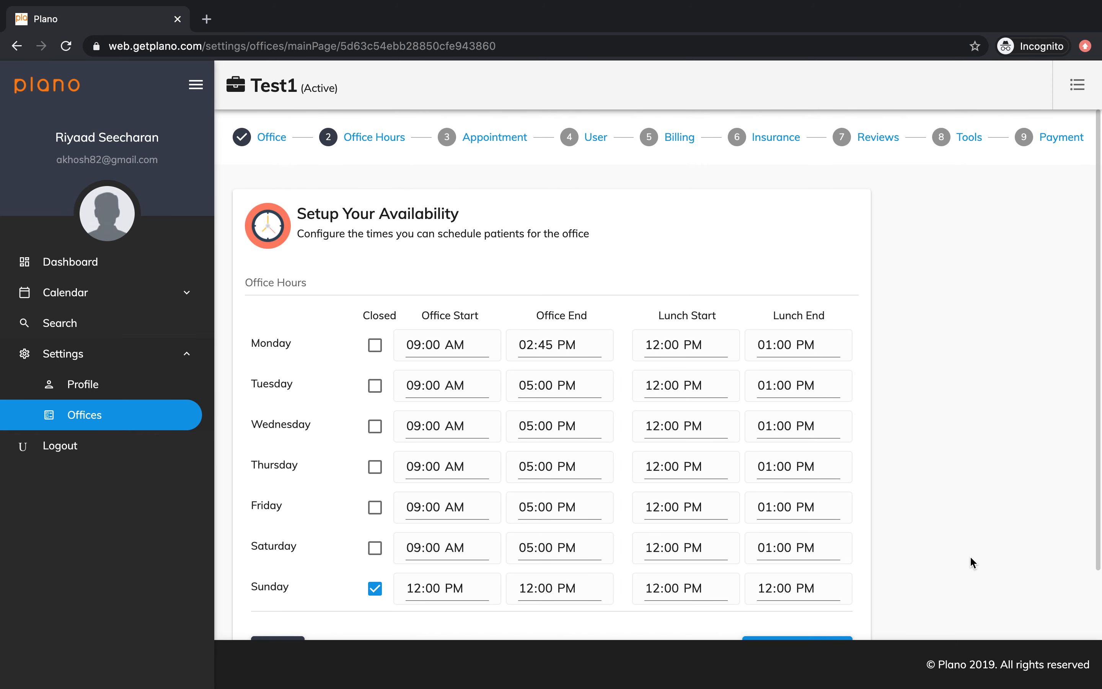
Step: Toggle the closed setting for Monday in the office hours and save the availability
click(375, 346)
scroll(905, 456, down, 1)
click(815, 603)
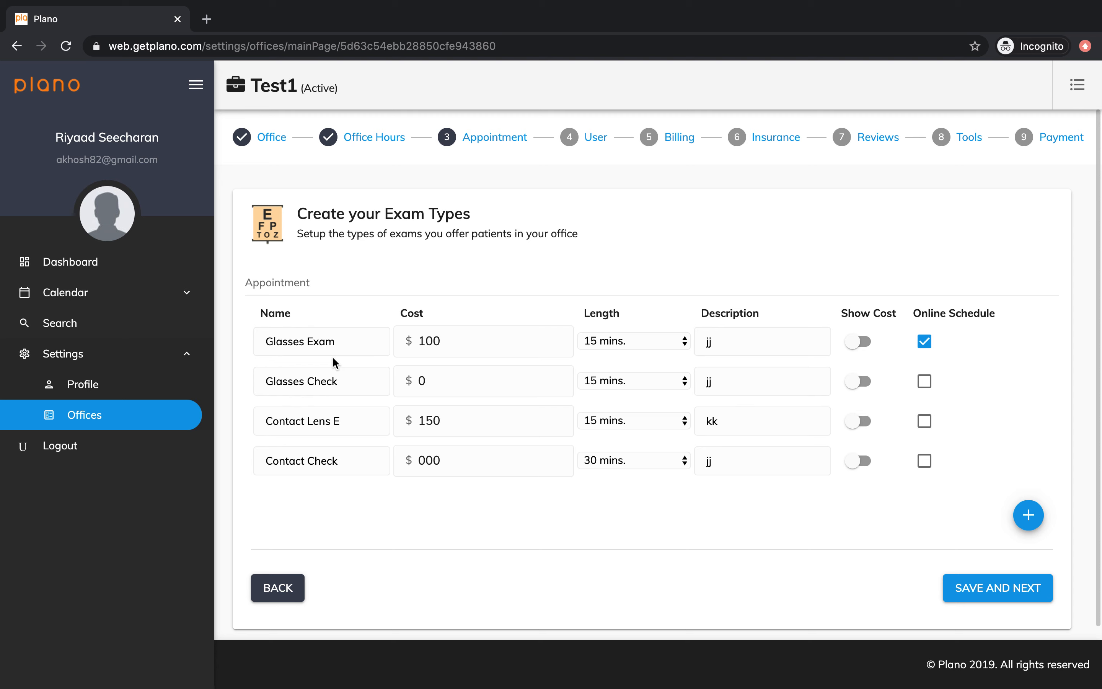
Step: Switch on the cost display for the Glasses Exam and save the exam types
double_click(344, 344)
click(344, 344)
click(344, 344)
click(862, 347)
click(977, 589)
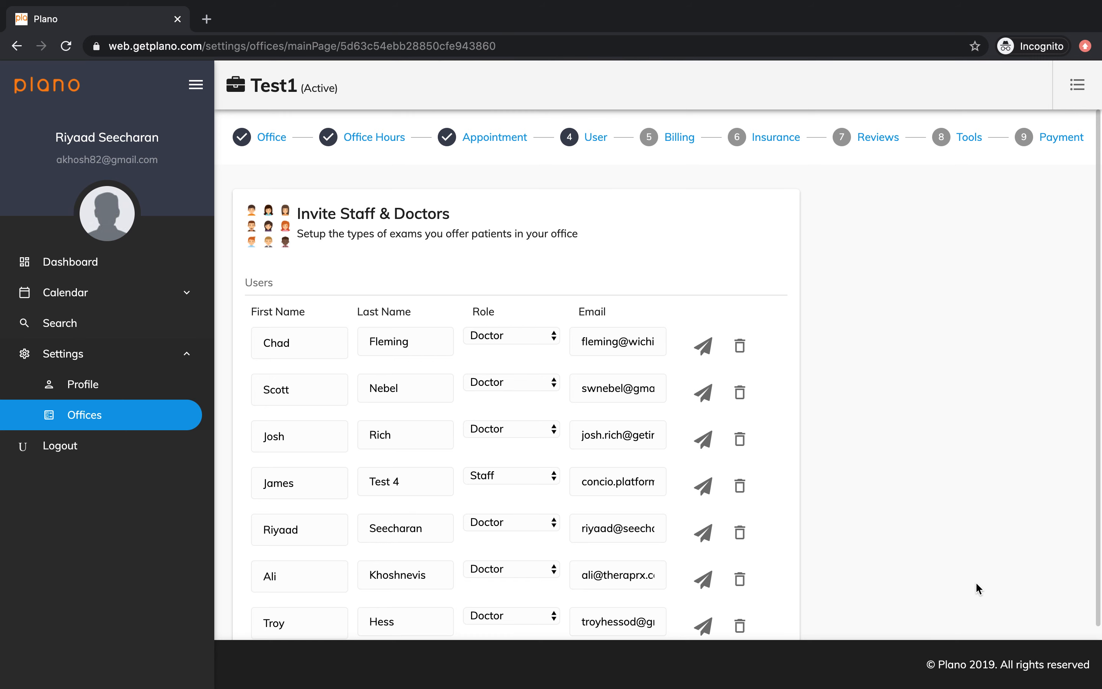
Step: Review and save the list of staff and doctors, then save the CPT code prices as listed
scroll(734, 556, down, 2)
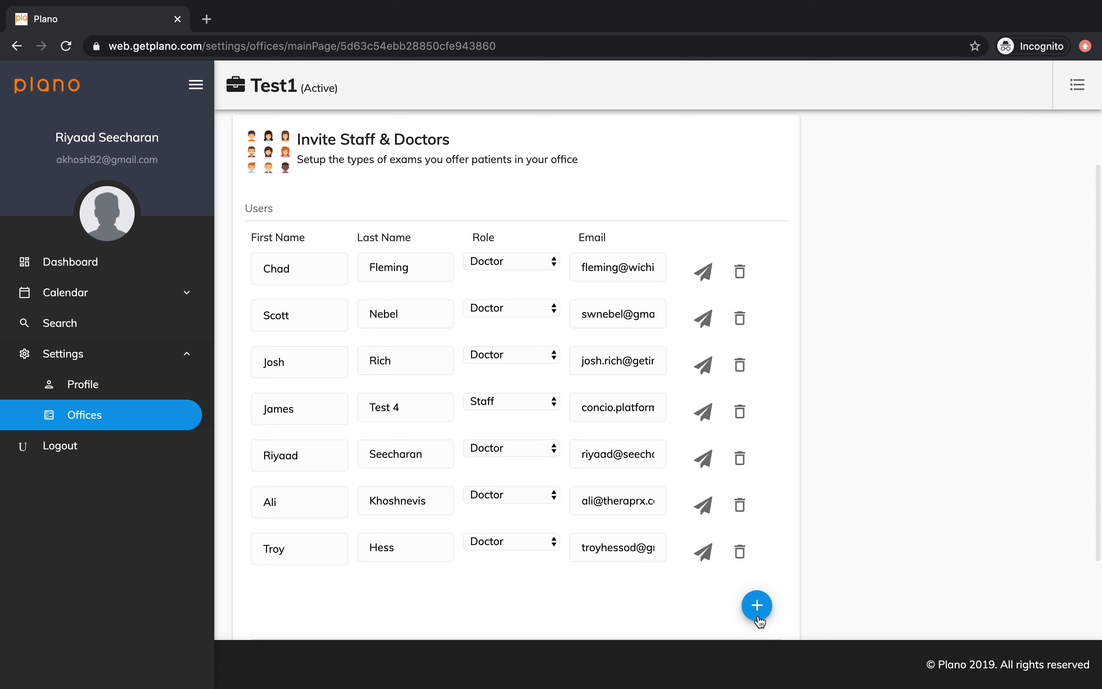
scroll(743, 524, down, 3)
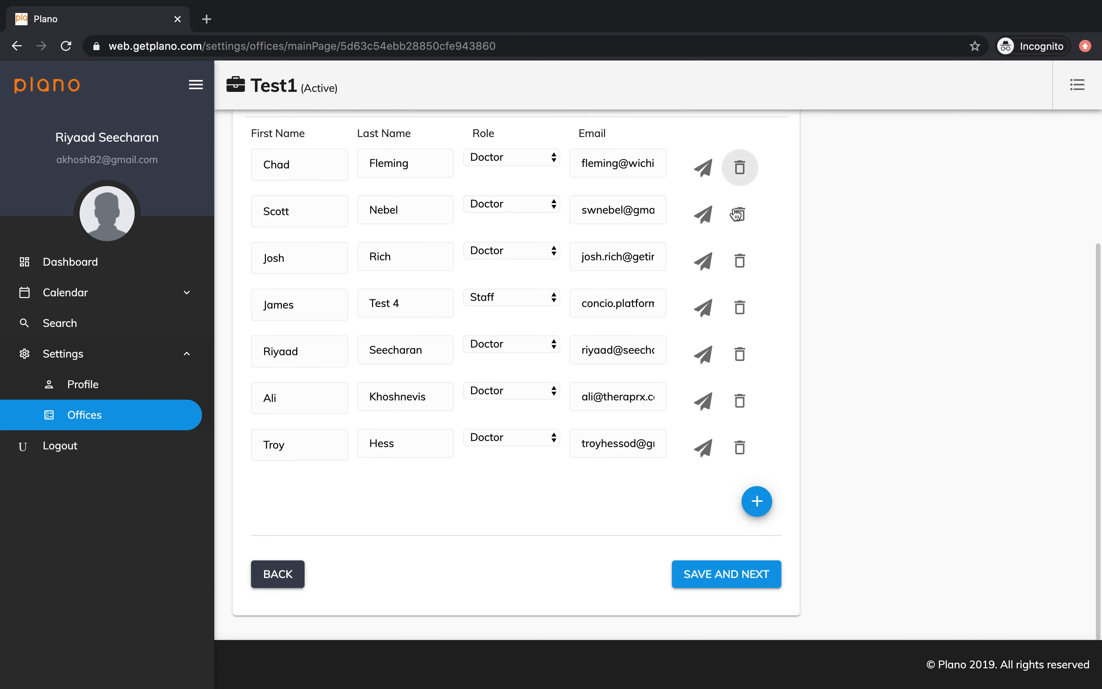
scroll(722, 377, up, 3)
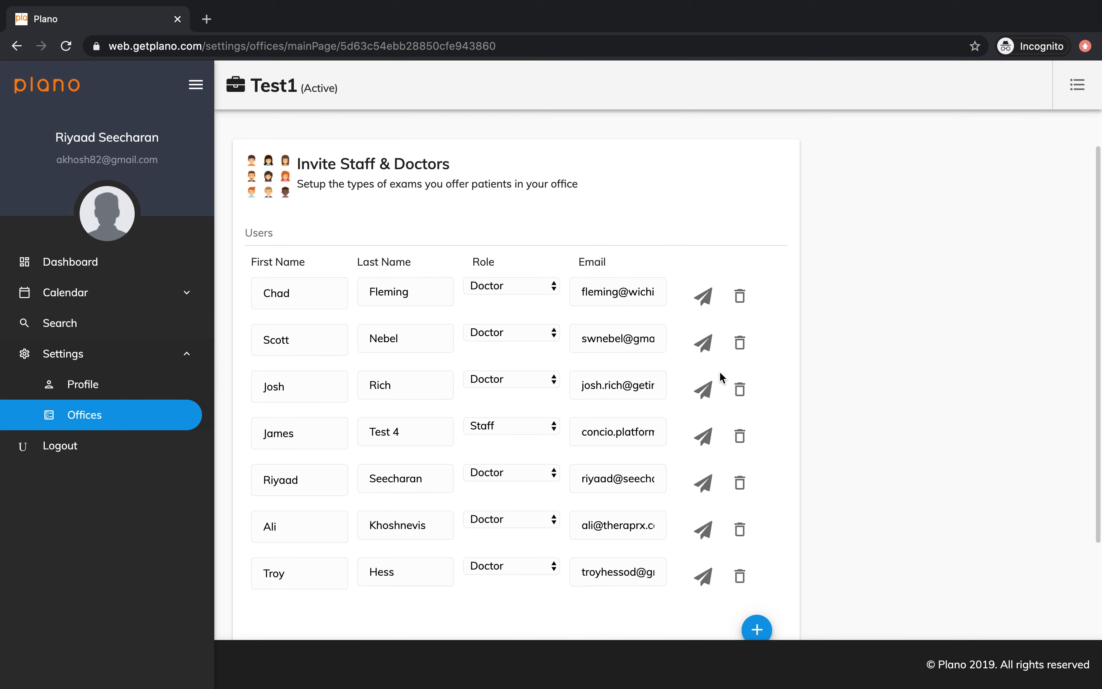
scroll(722, 377, down, 3)
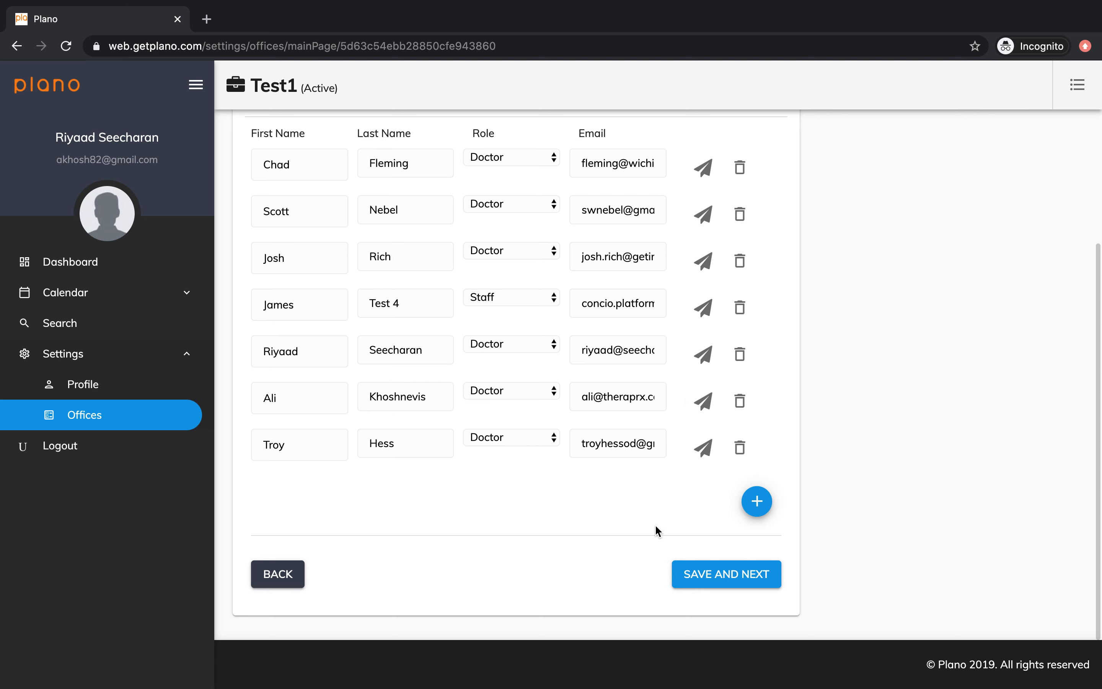
click(707, 574)
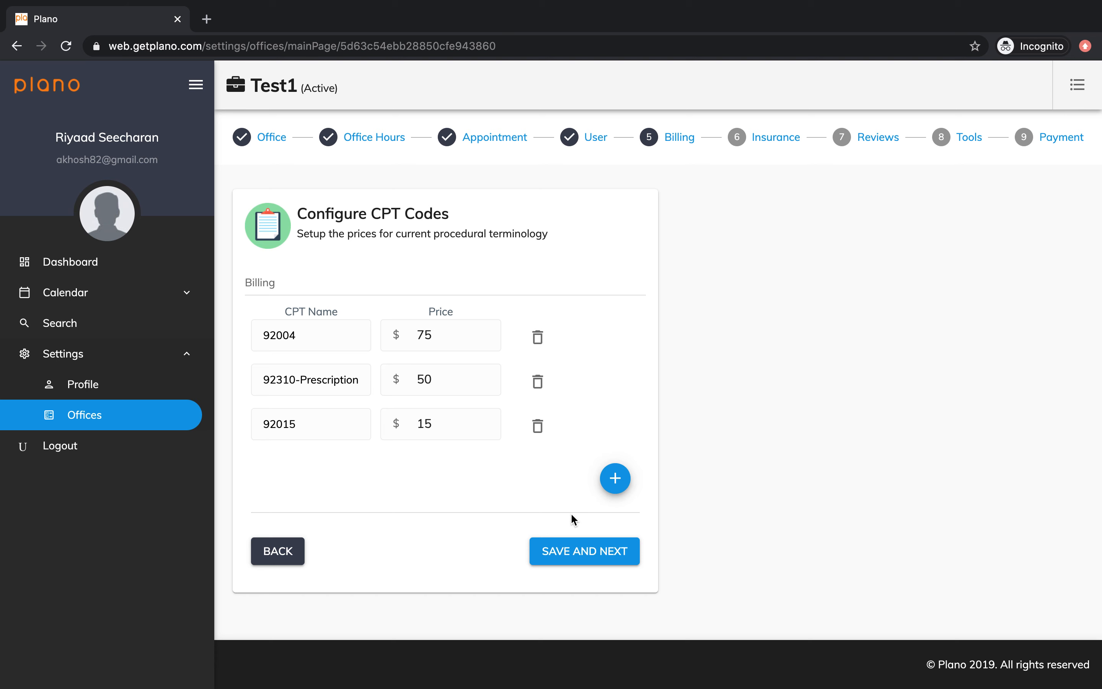
click(575, 561)
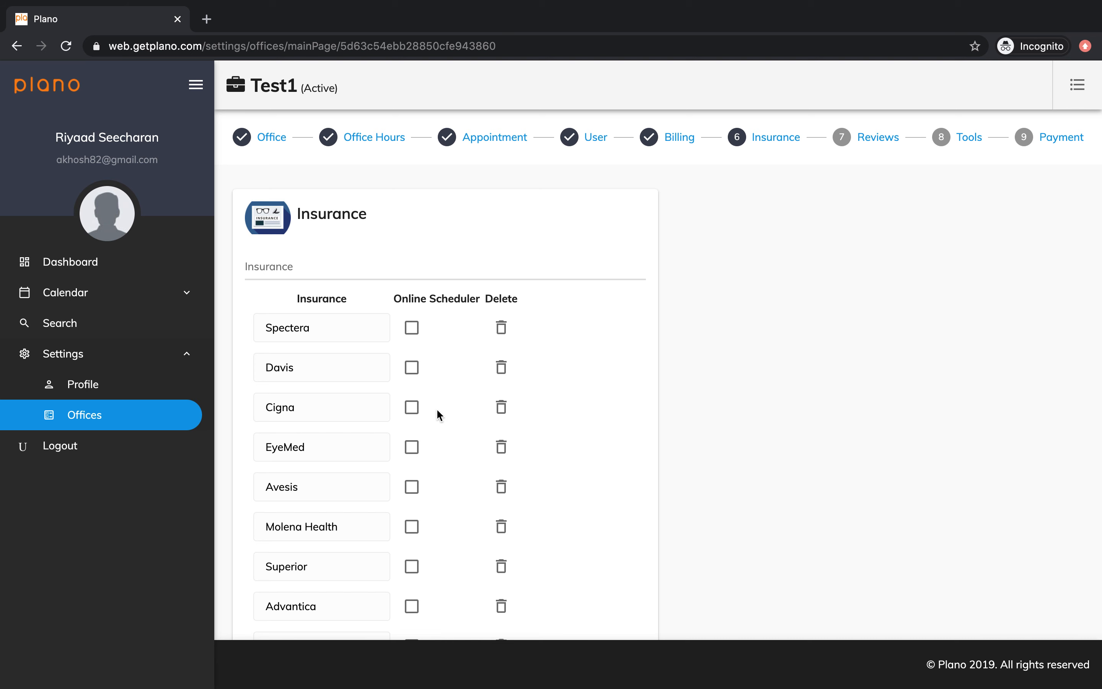
Step: Enable online scheduling for the Spectera and Davis insurances, and disable it again for both
click(413, 330)
click(412, 368)
click(415, 330)
click(412, 369)
Step: Review the full insurance list and save it to proceed to the reviews setup
scroll(687, 425, down, 3)
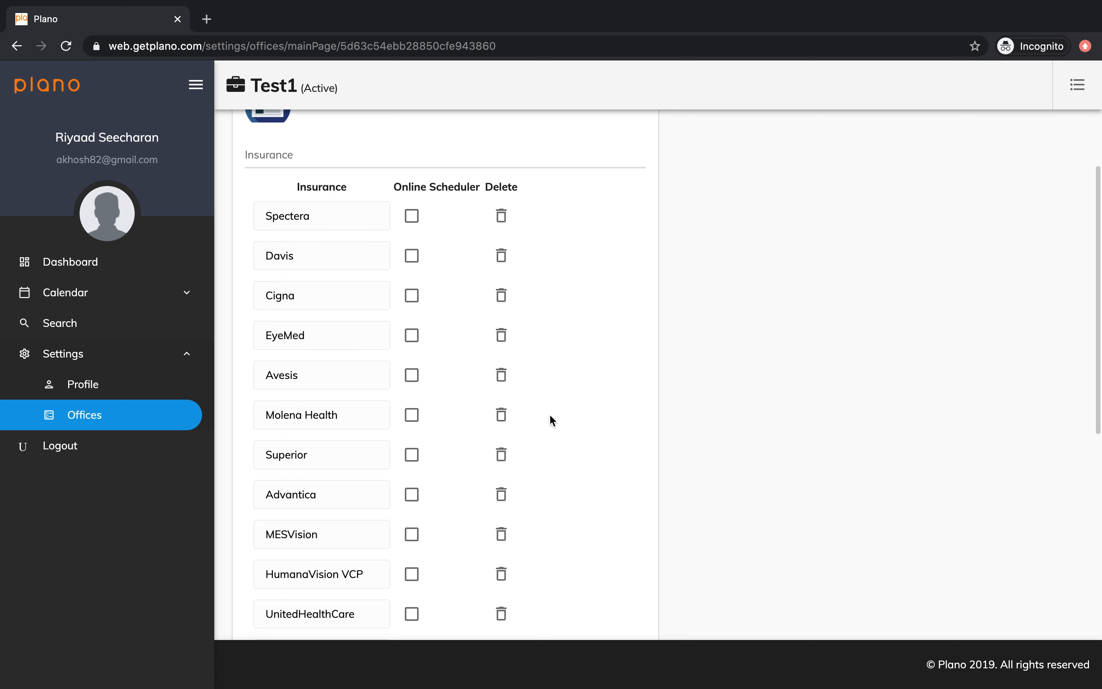
scroll(552, 419, up, 3)
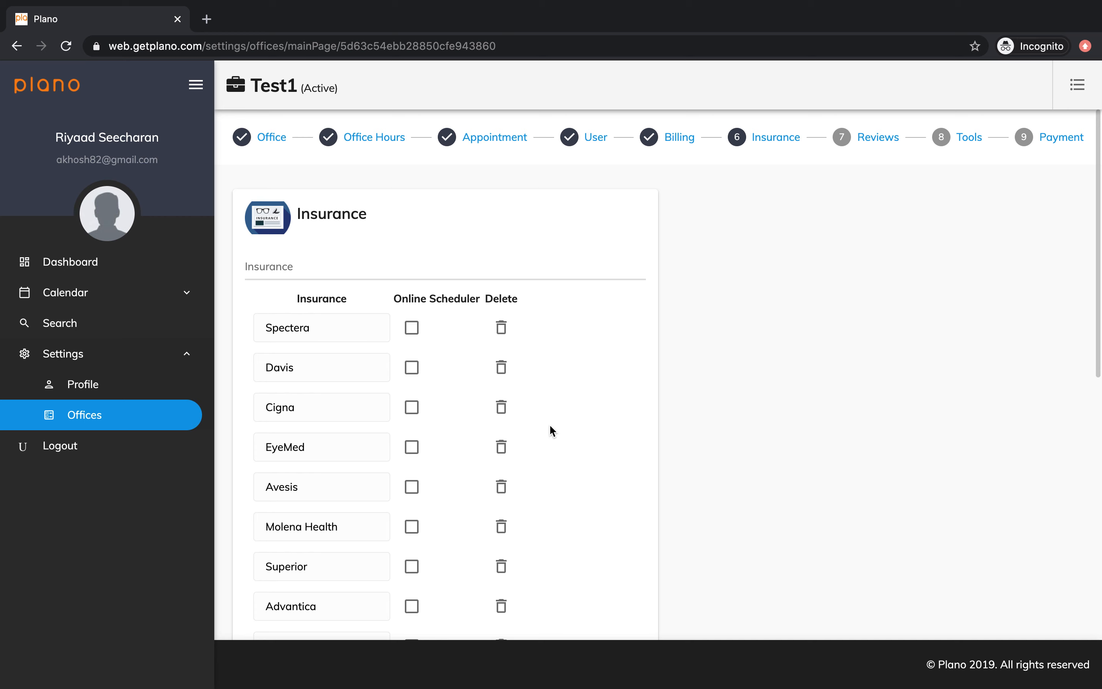
scroll(550, 428, down, 12)
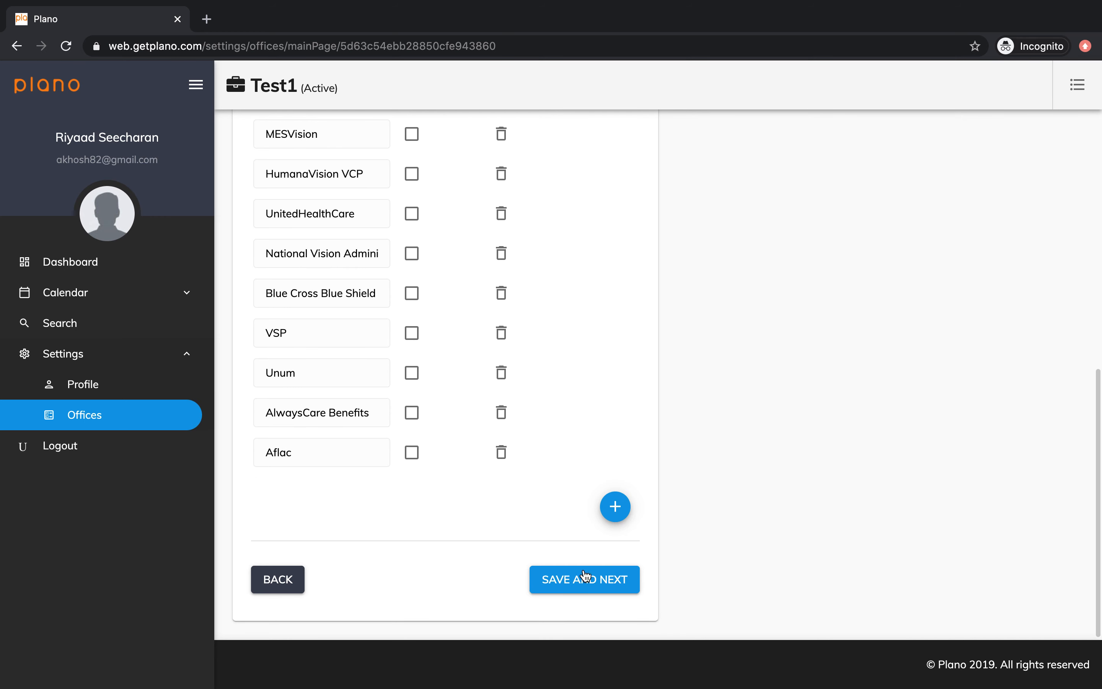
click(585, 582)
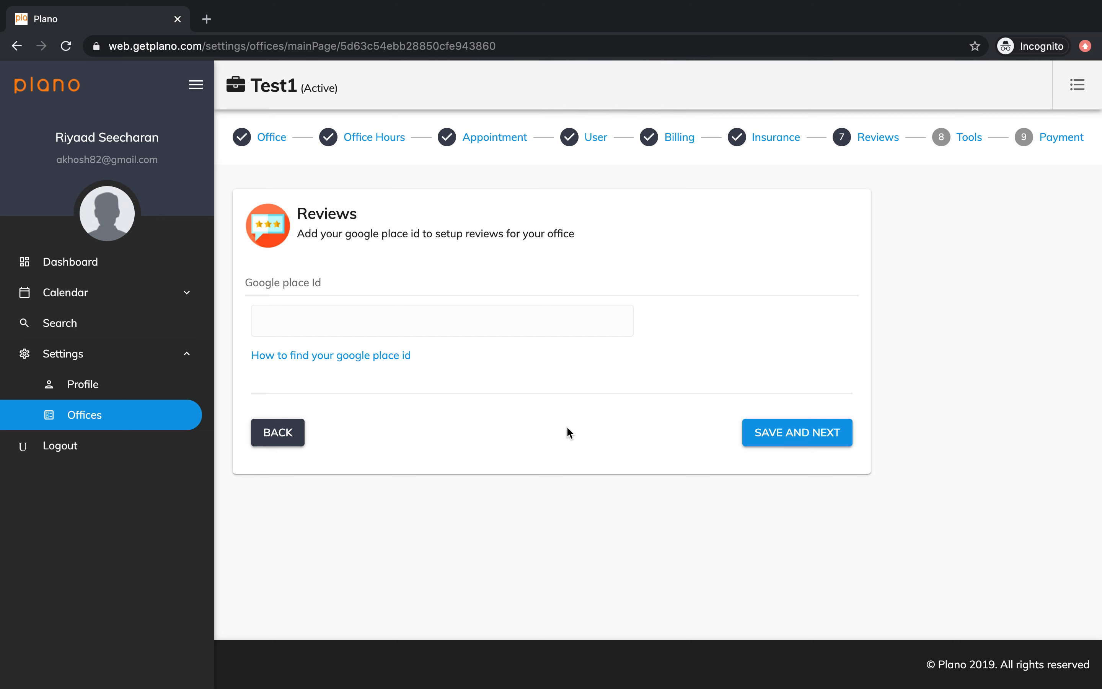
Step: Open the help on finding a Google place ID and look up Charlotte, NC, USA in the Place ID Finder
click(385, 357)
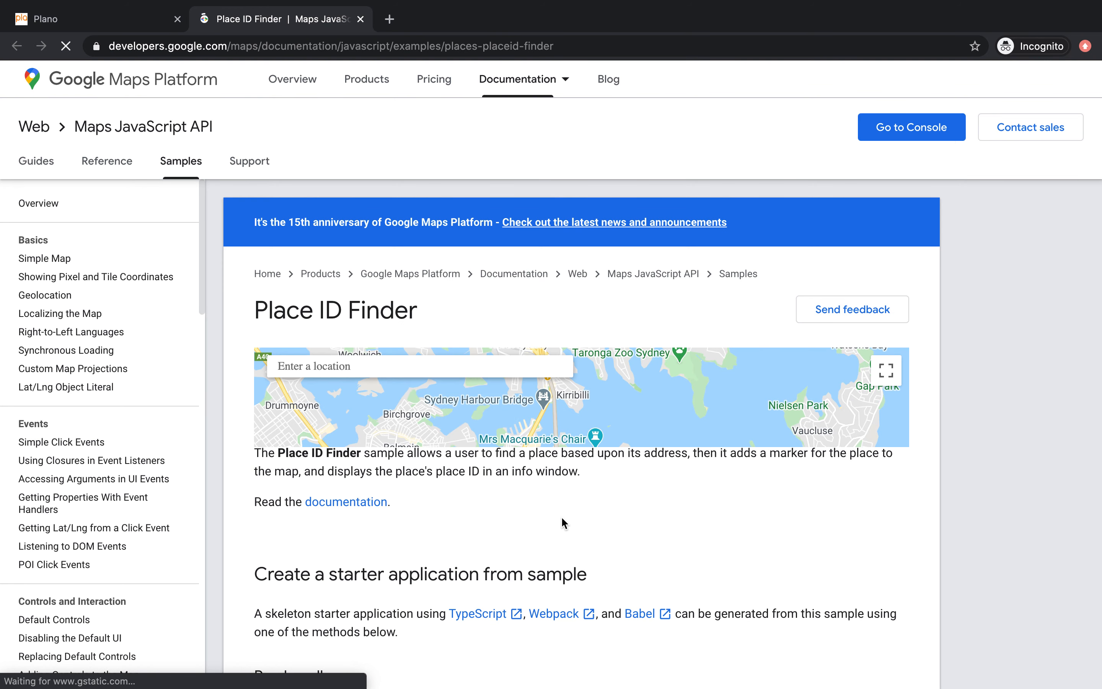
click(508, 370)
text(Charlotte N)
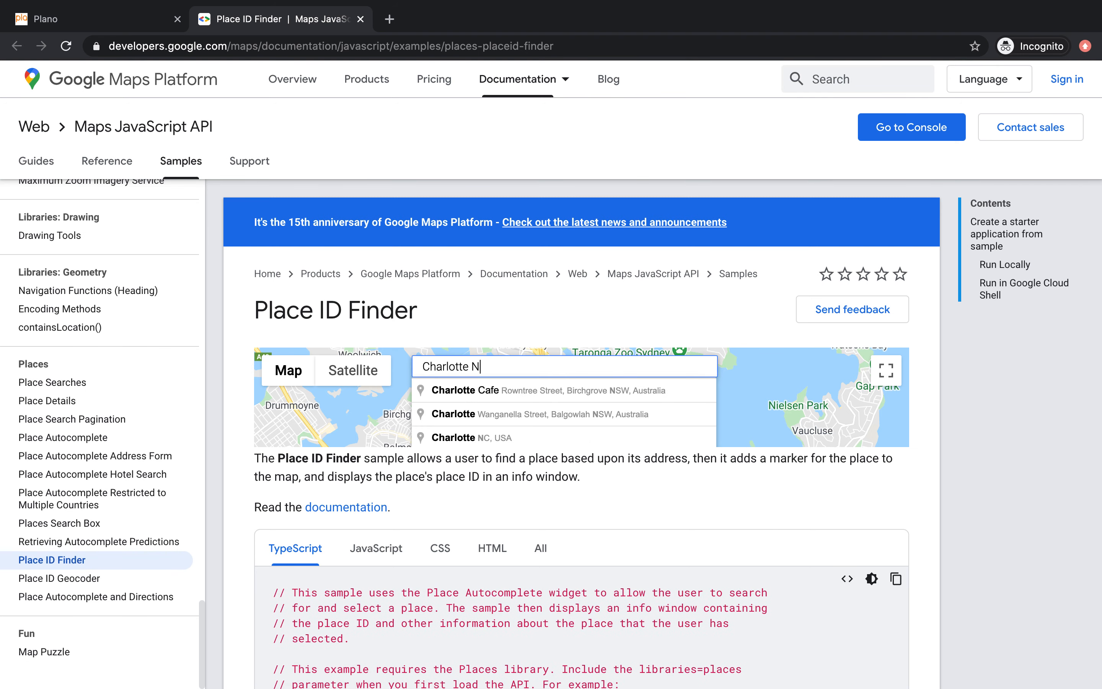
click(466, 438)
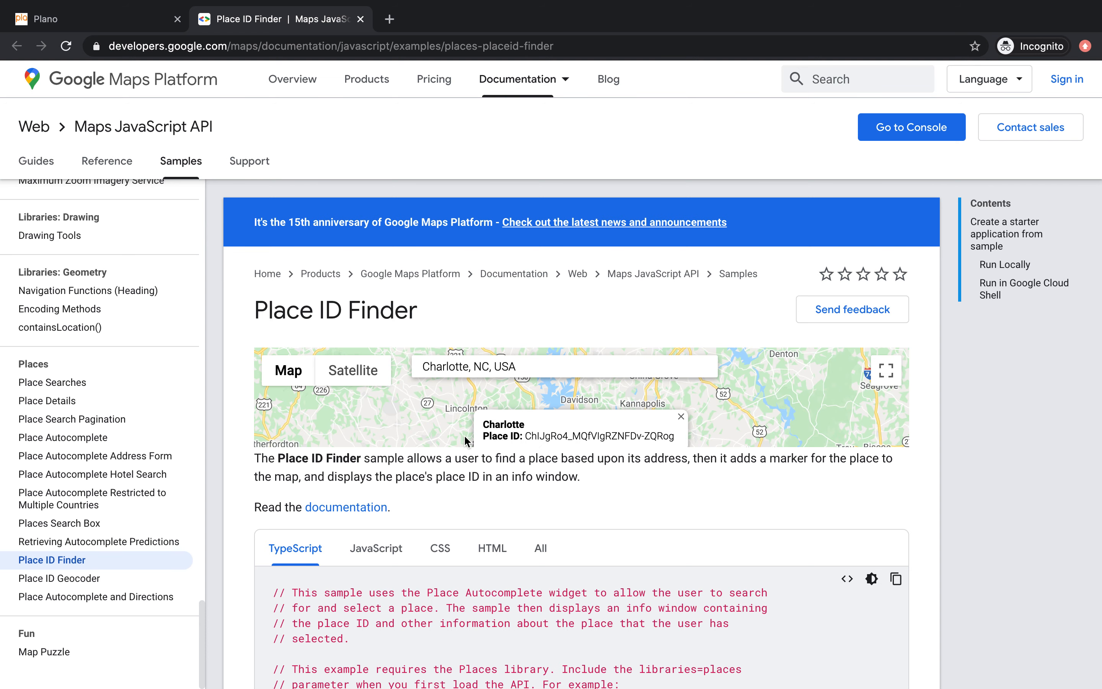
Step: Look up the Vision Source Studio 20/20 in Mallard Creek and copy its place ID from the full-screen map
triple_click(551, 369)
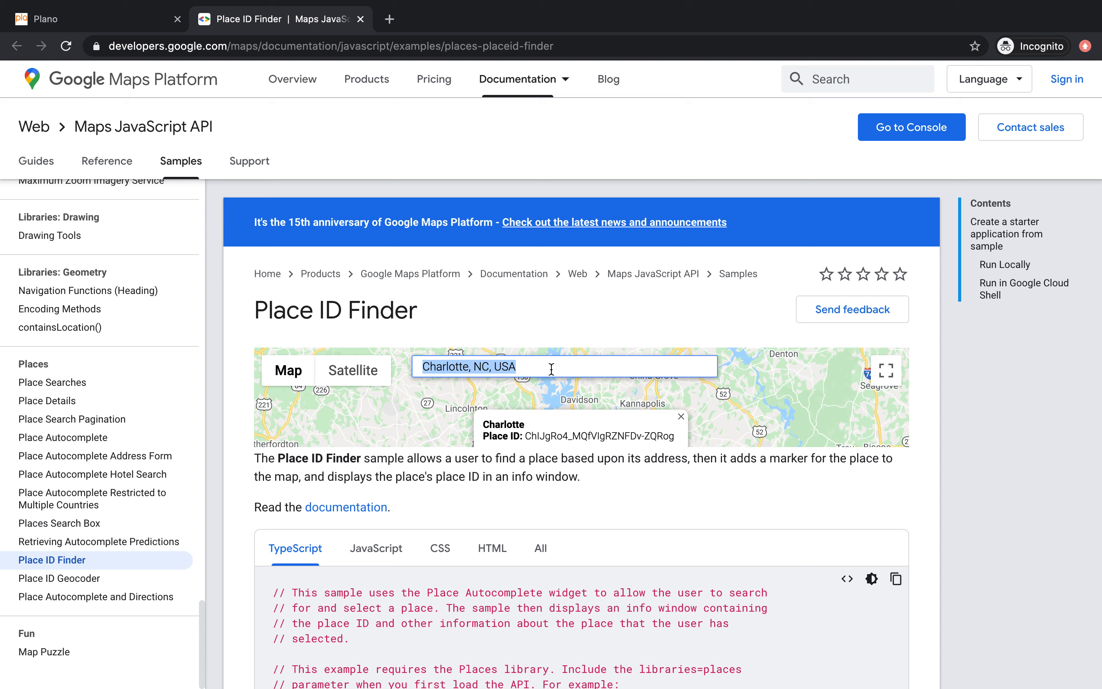
text(Vision Source)
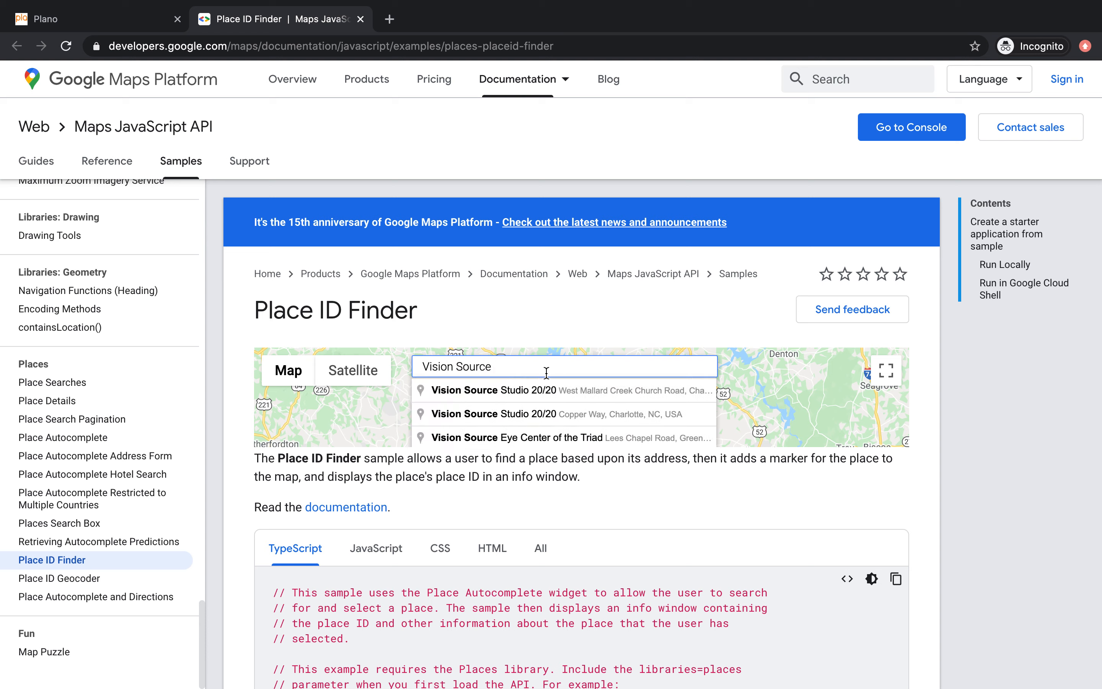
click(548, 390)
scroll(563, 392, down, 2)
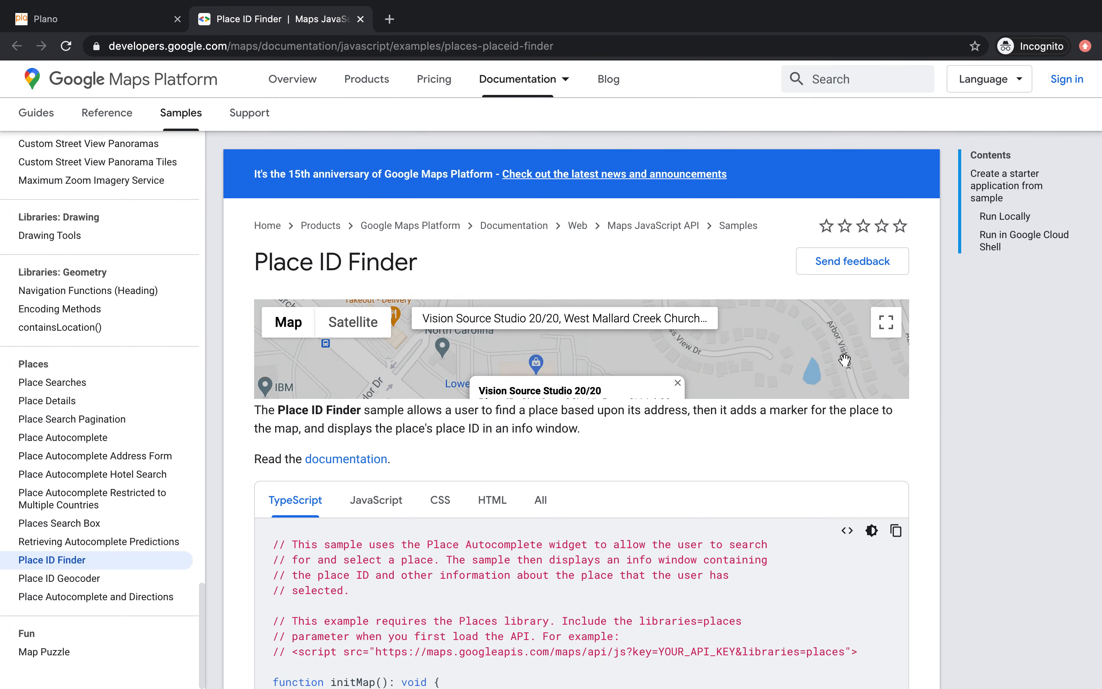
click(886, 322)
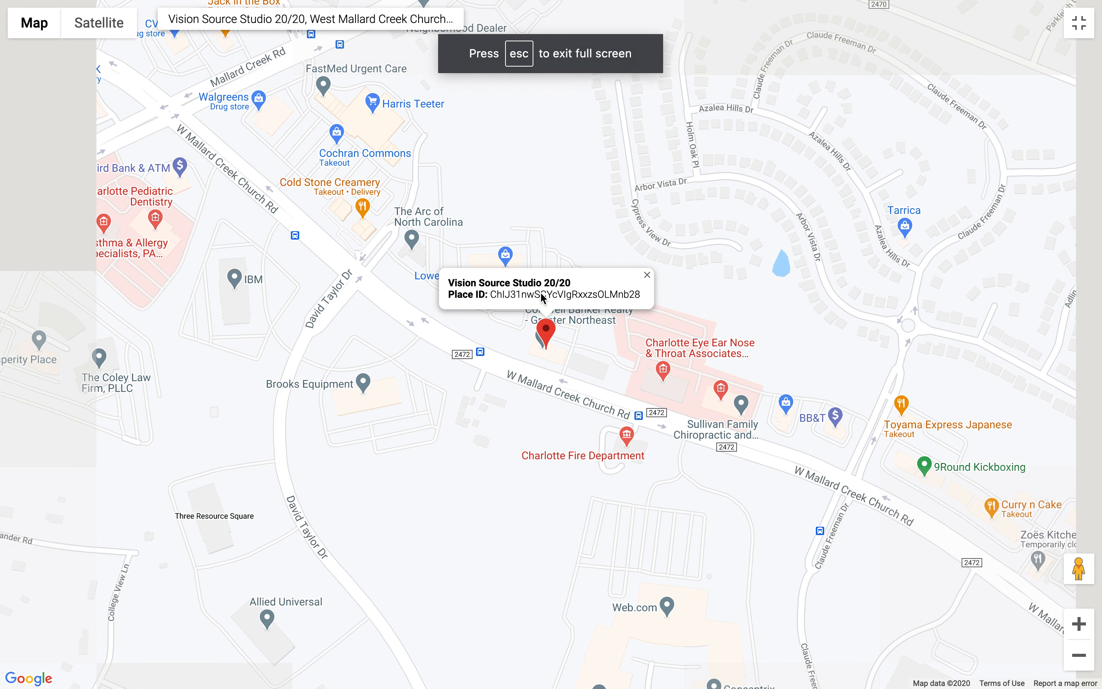
double_click(543, 295)
key(ctrl+c)
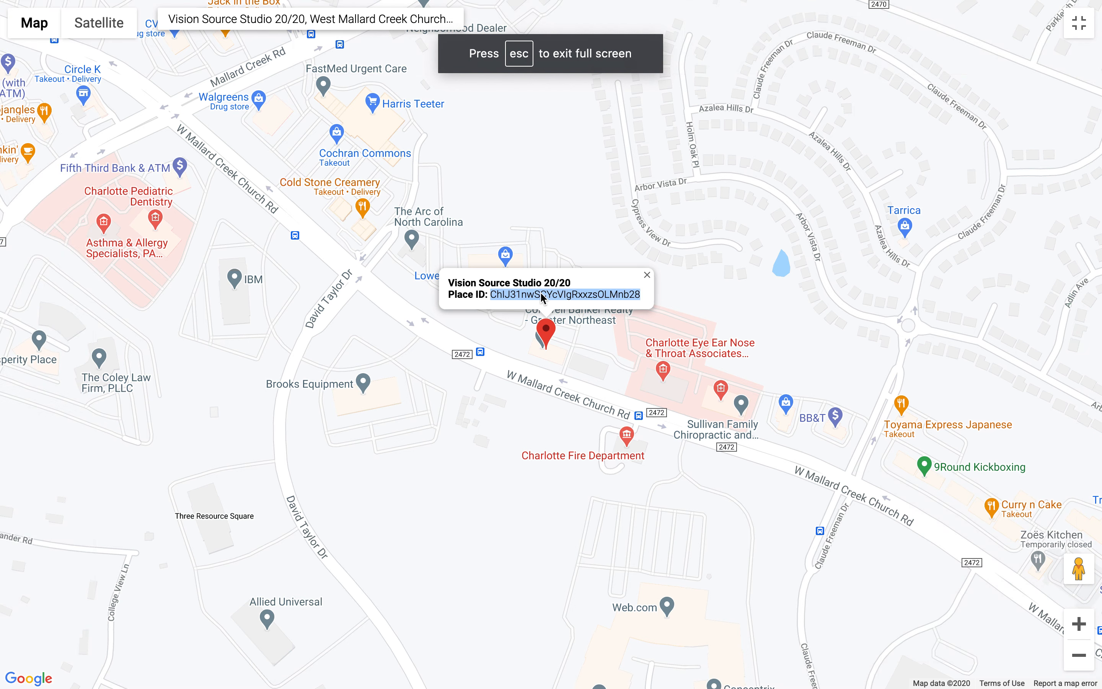
click(1085, 37)
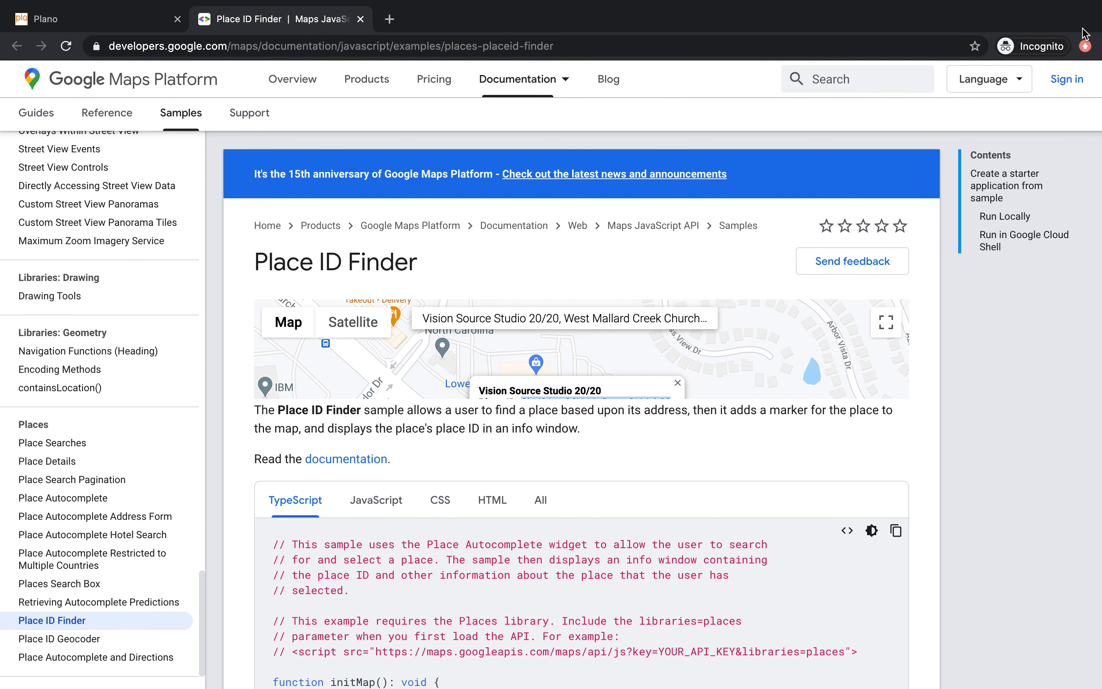
Step: Switch back to Plano and paste the copied place ID as the office's Google place Id
click(47, 18)
click(374, 323)
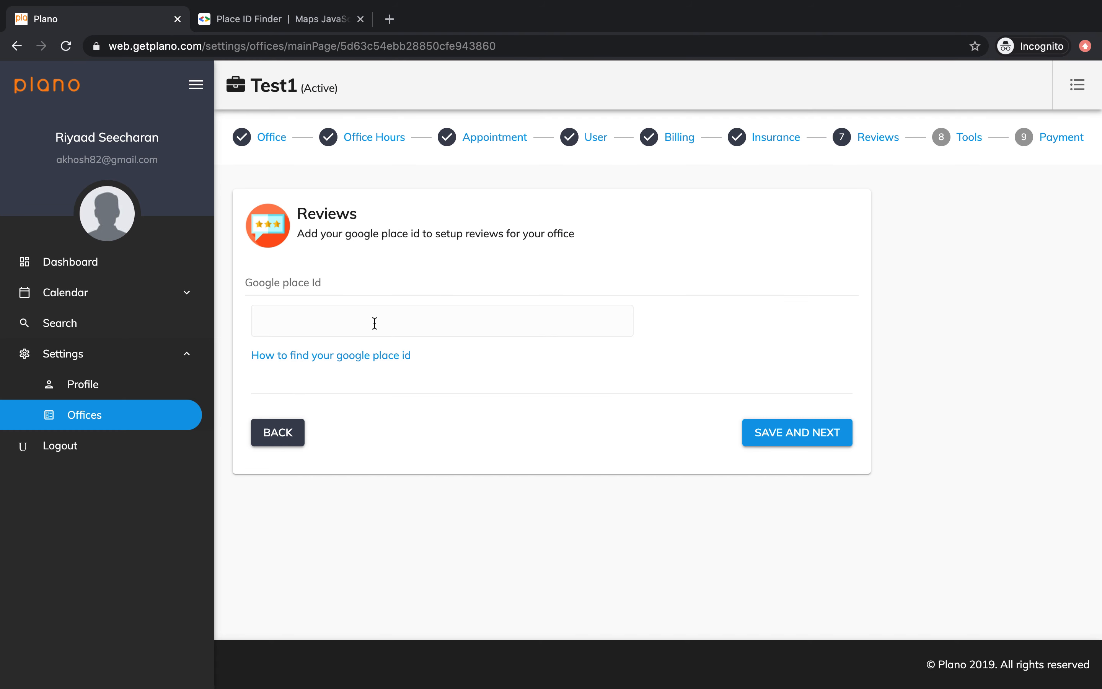
text(xxx)
key(BackSpace)
key(BackSpace)
key(BackSpace)
key(ctrl+v)
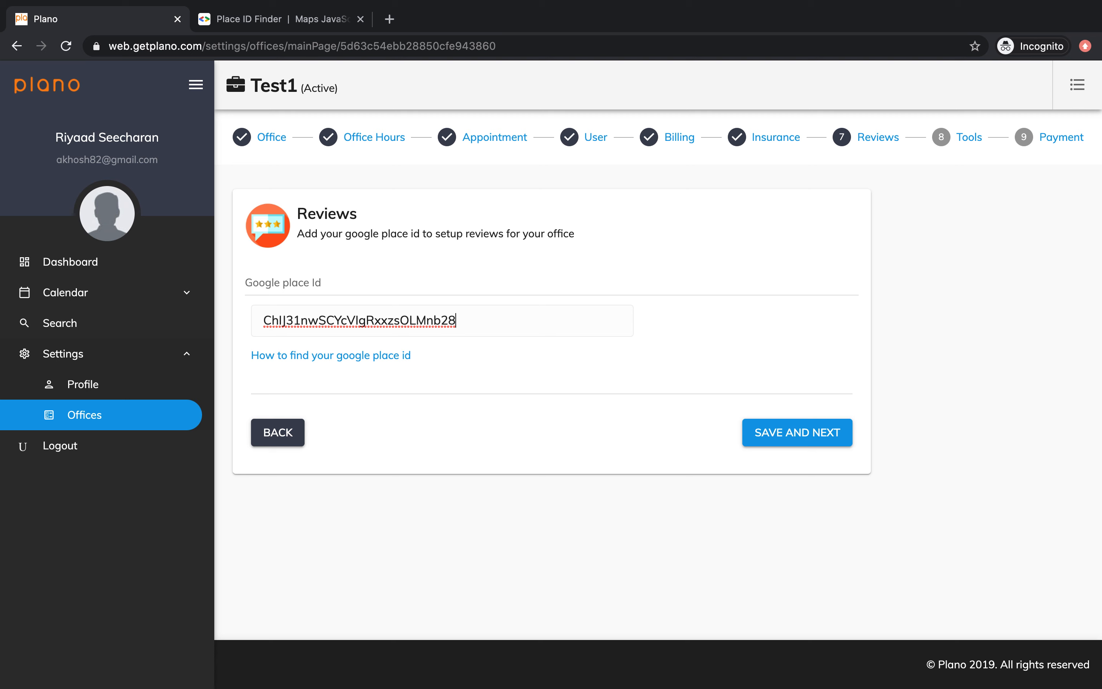
Step: Replace the Google place Id with xxxx and save the reviews setup
double_click(368, 321)
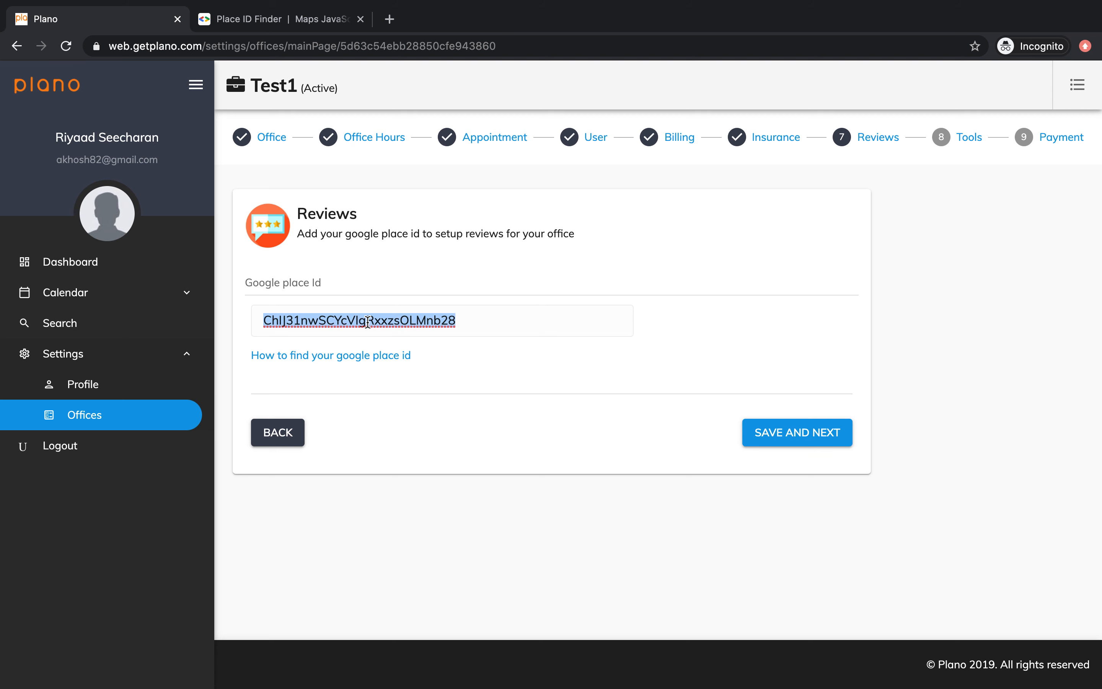
key(BackSpace)
text(xxxx)
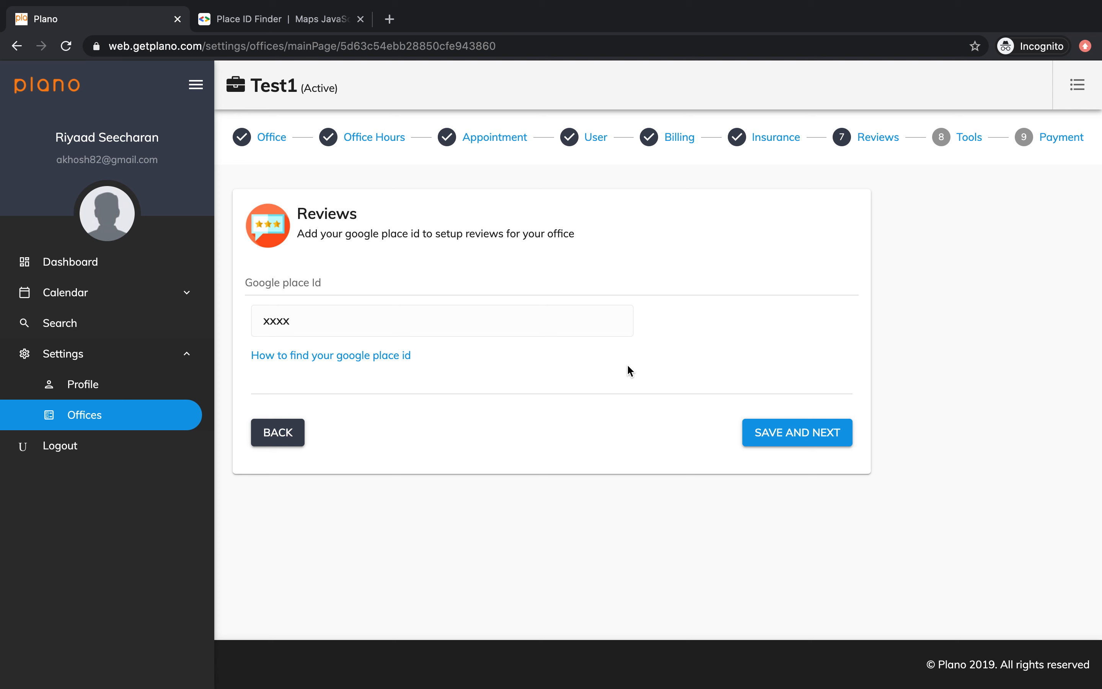
click(819, 442)
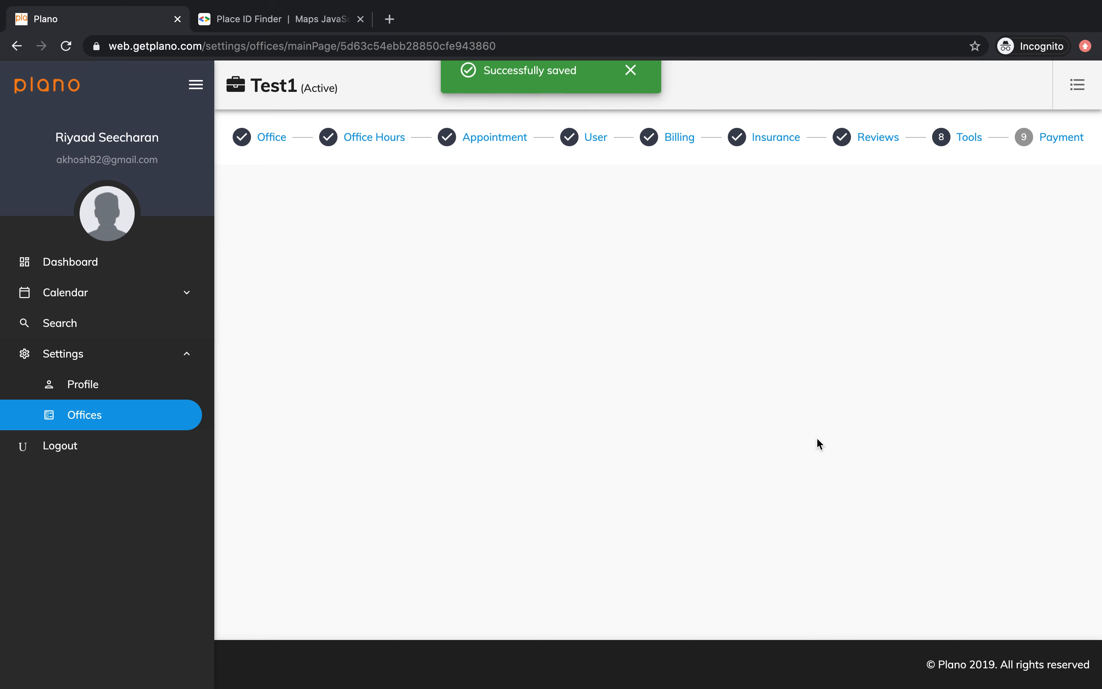